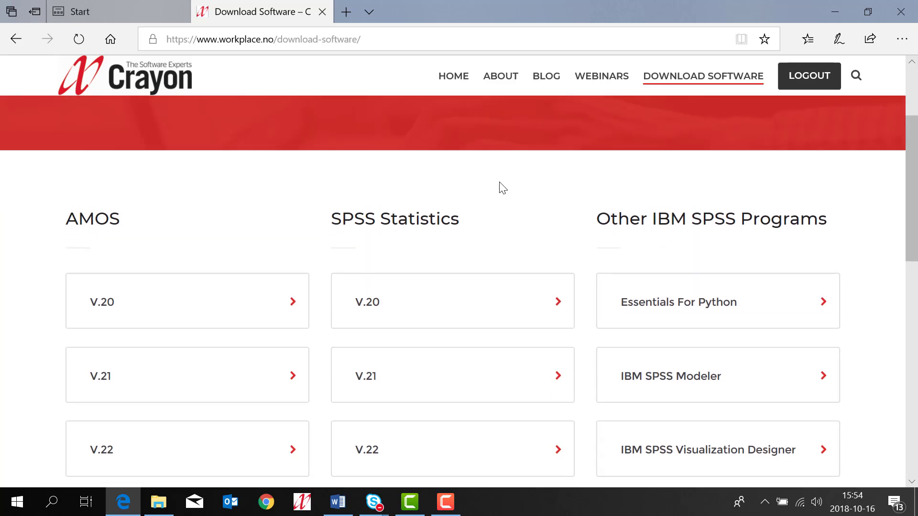
- Download and save the 576 MB concurrent-user-licensing-server-v.25.zip from the Concurrent license Tool section
scroll(501, 186, down, 5)
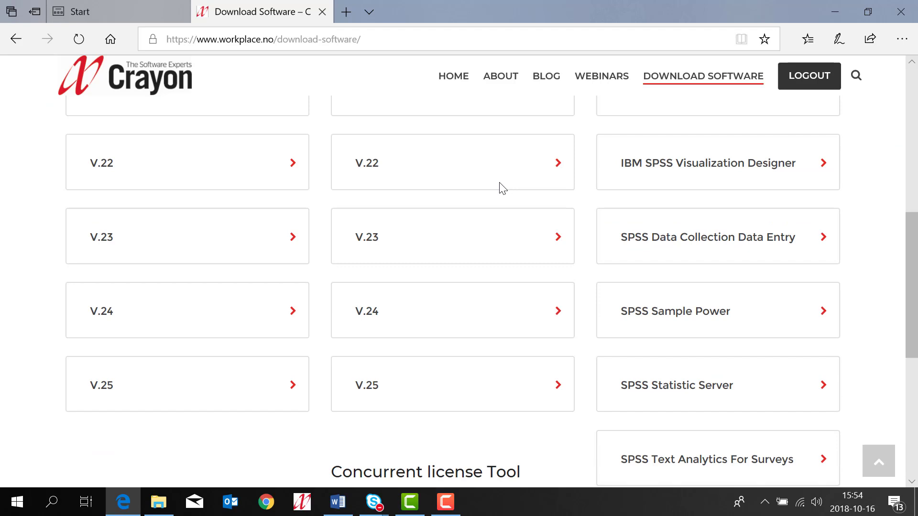
scroll(502, 187, down, 4)
scroll(505, 192, up, 1)
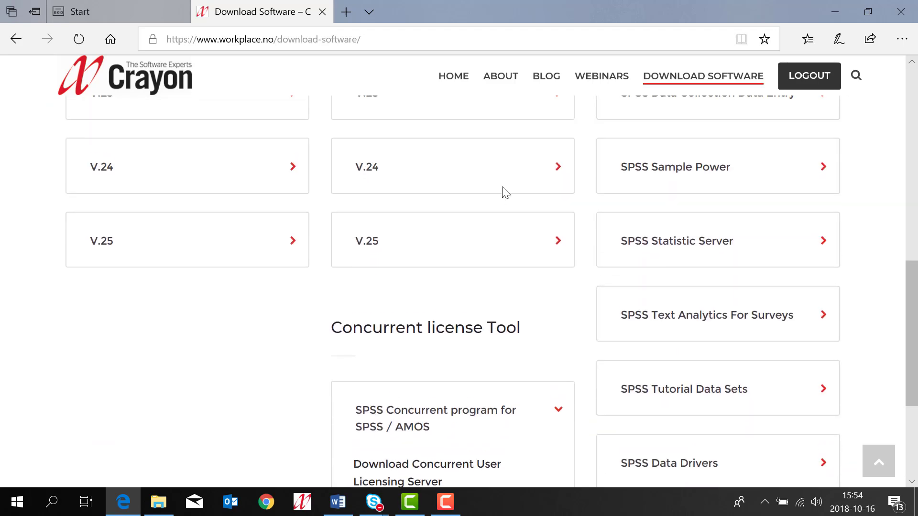
scroll(506, 193, down, 3)
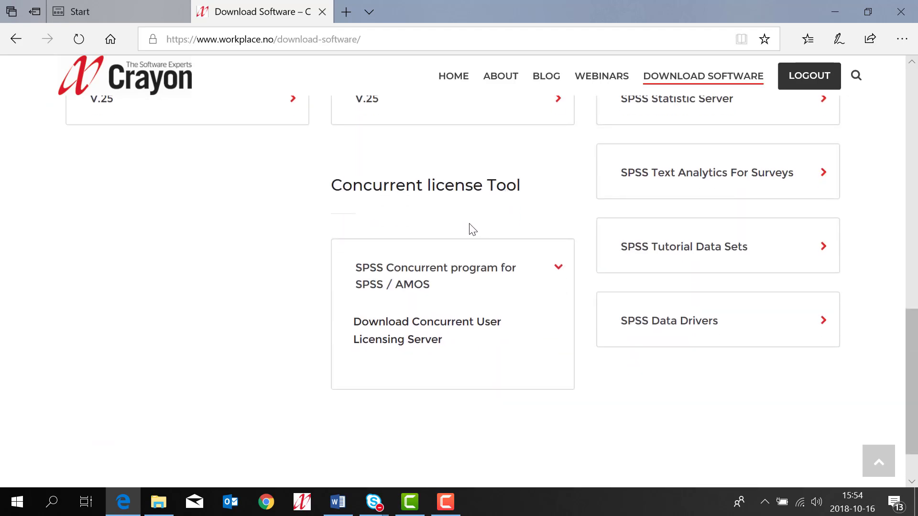
click(459, 328)
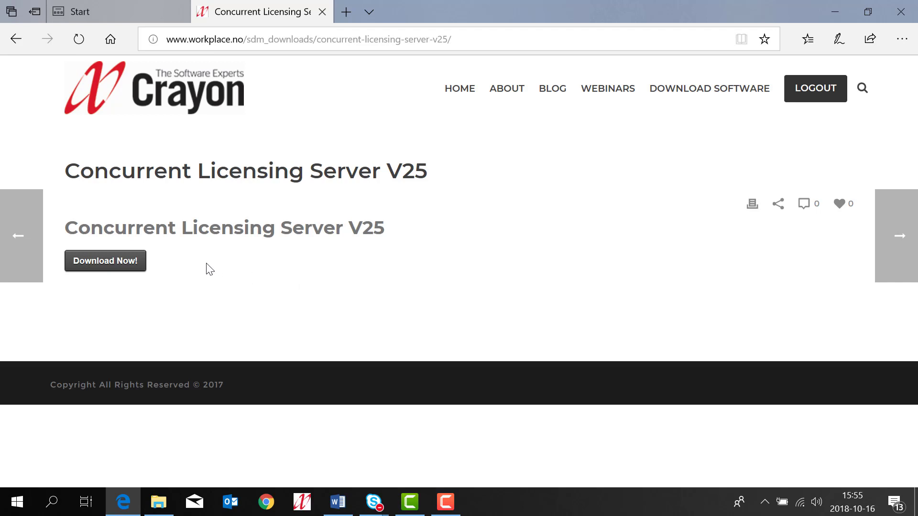
click(130, 263)
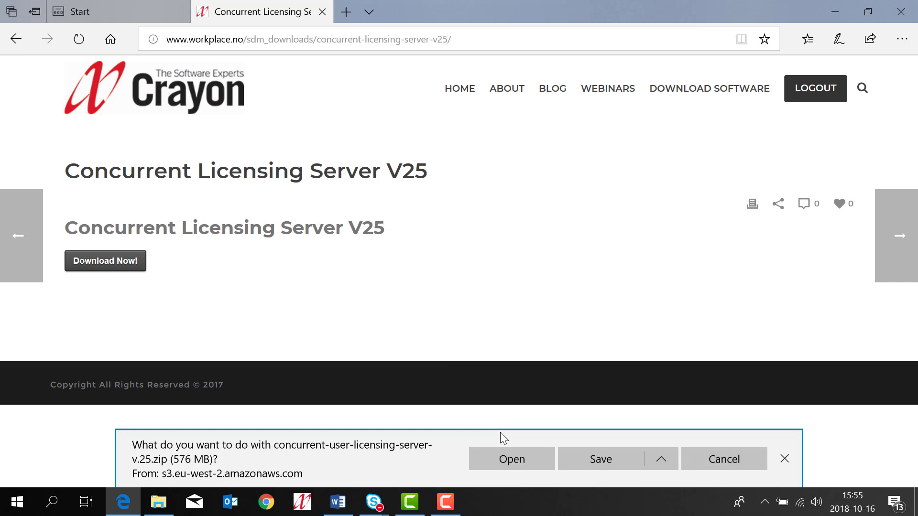
click(514, 455)
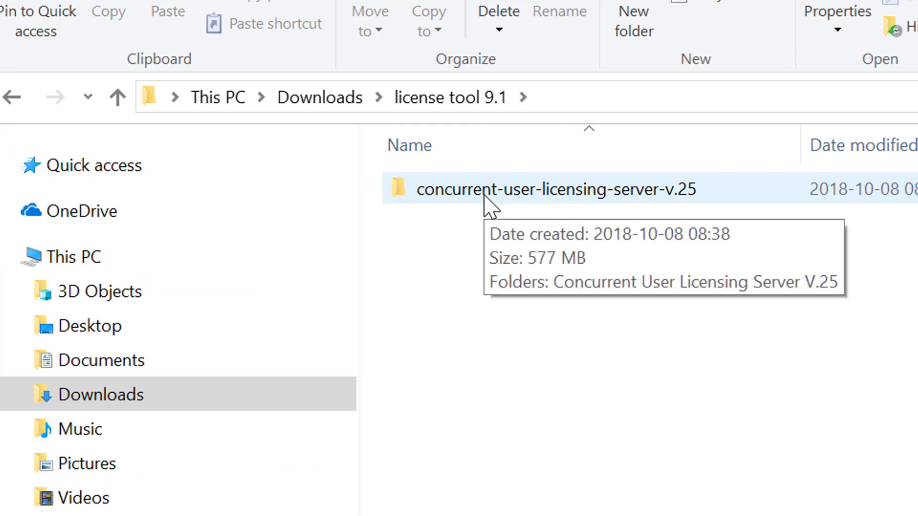
- Open Concurrent User Licensing Server V.25, then spss_clt_9.1_win_en.zip and licensemanagerandtools9.7_win64
double_click(591, 196)
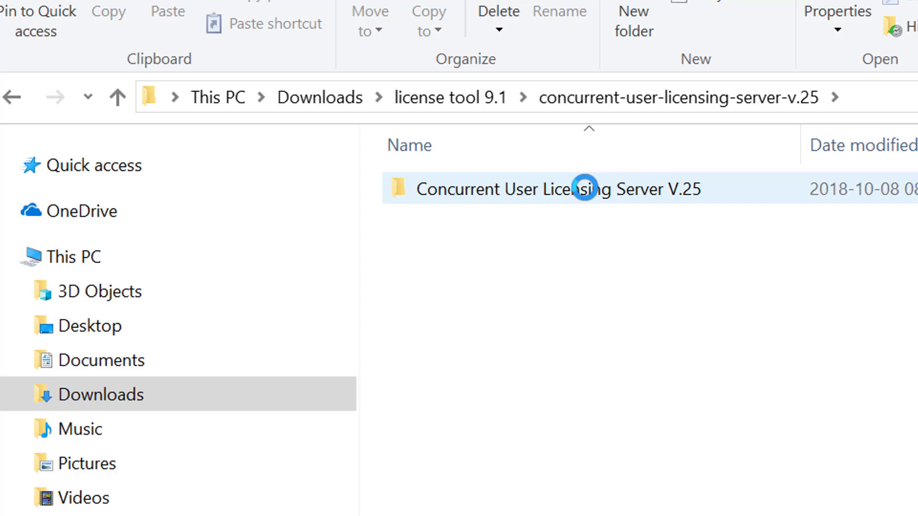
click(592, 196)
double_click(591, 196)
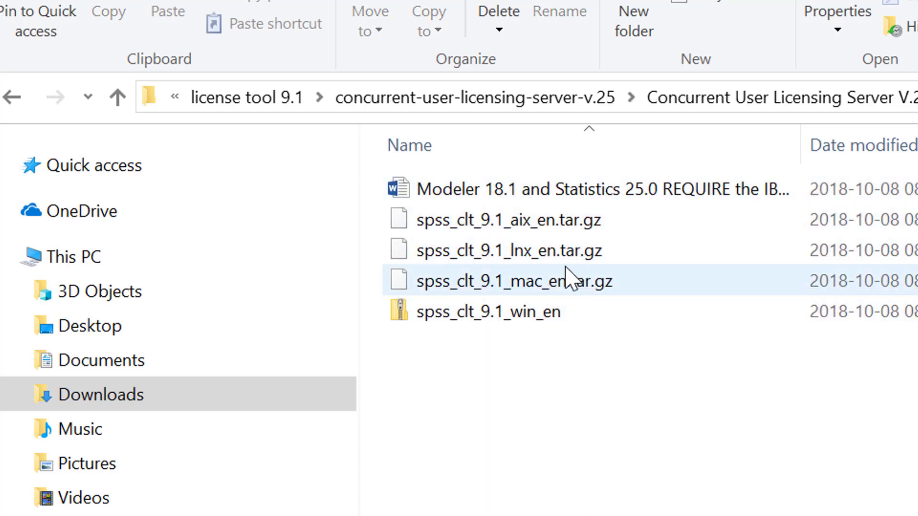
double_click(559, 313)
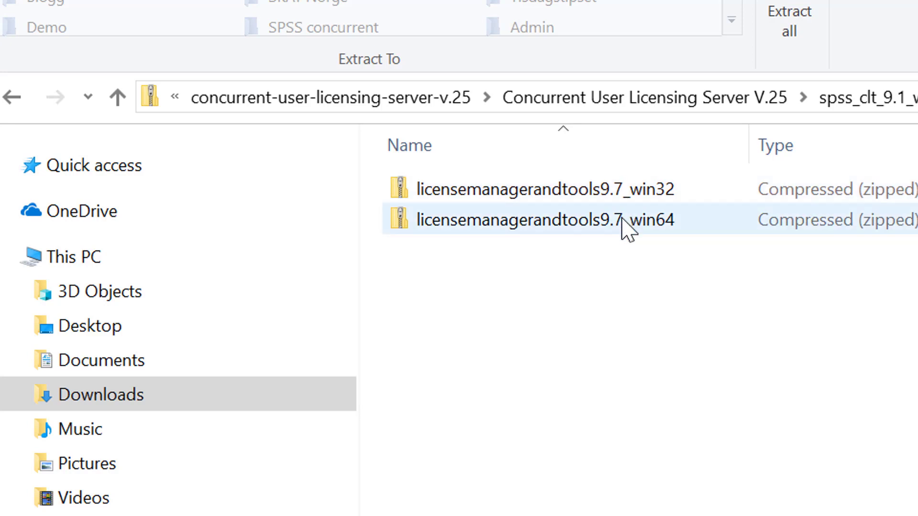
click(620, 220)
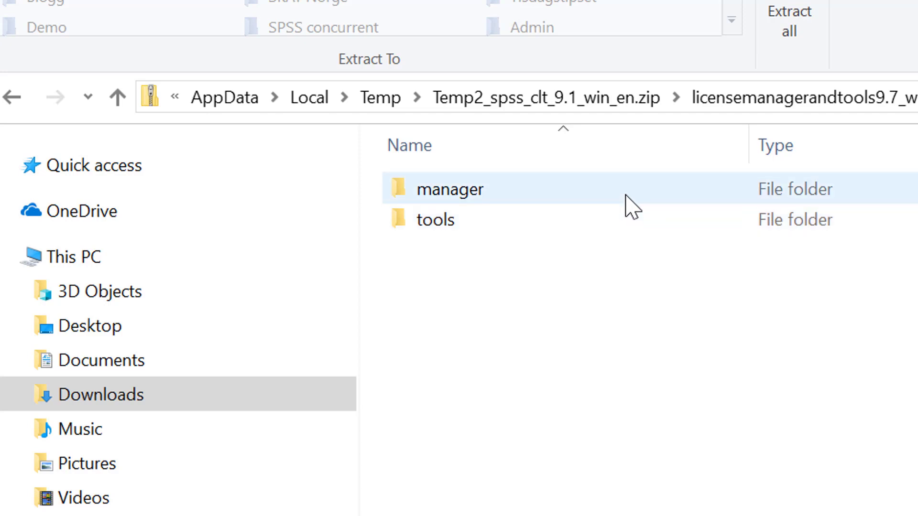
- Launch the Sentinel RMS License Manager setup application from the manager folder
double_click(626, 196)
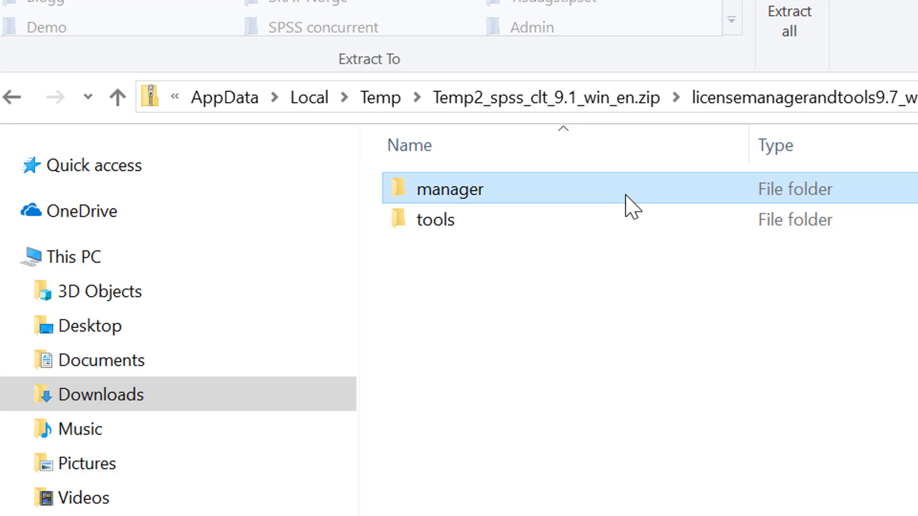
click(616, 250)
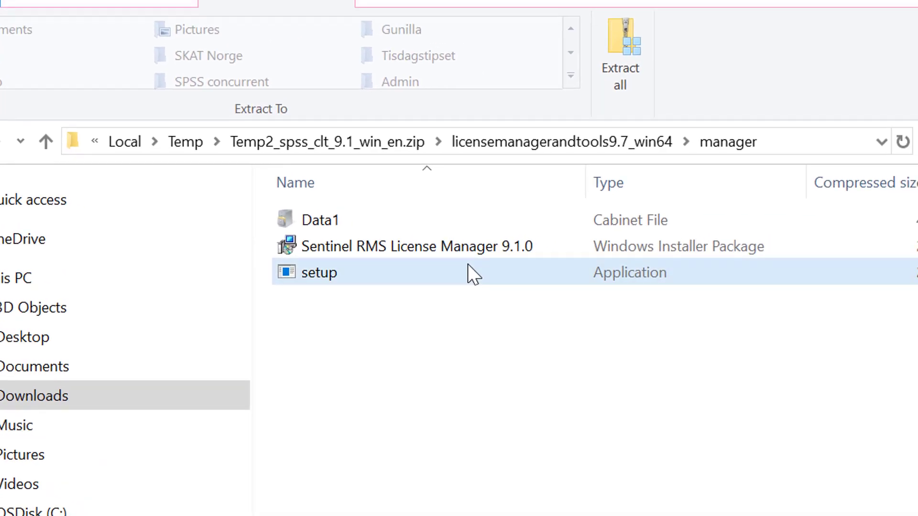
click(469, 265)
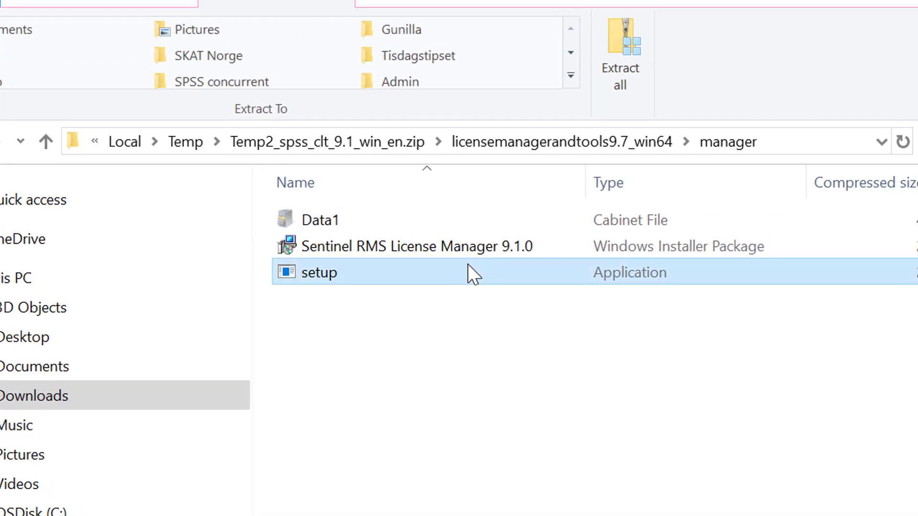
double_click(468, 266)
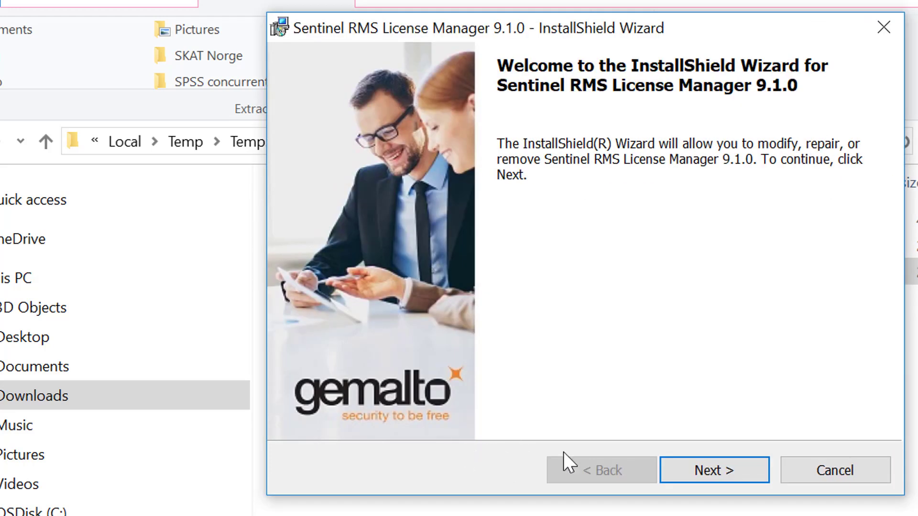
- Install Sentinel RMS License Manager 9.1.0 with Modify, the listed features, and firewall unblocking enabled
click(699, 468)
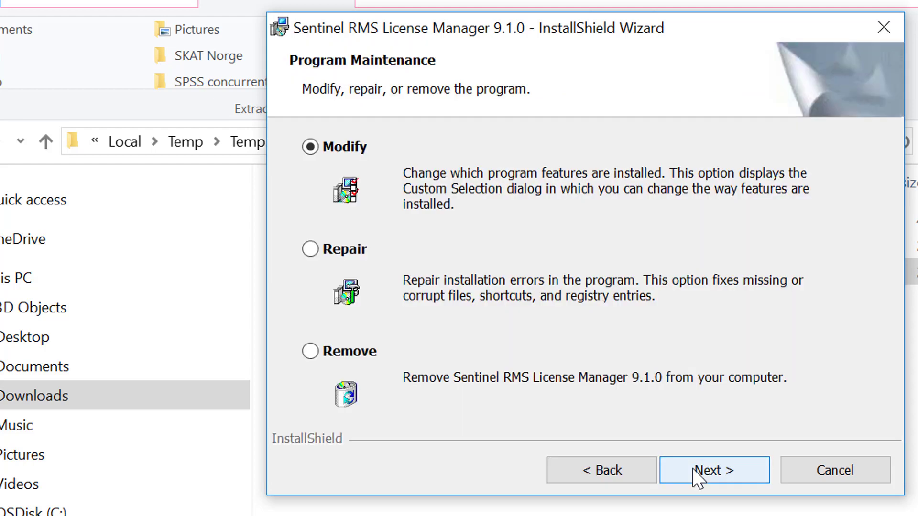
click(698, 470)
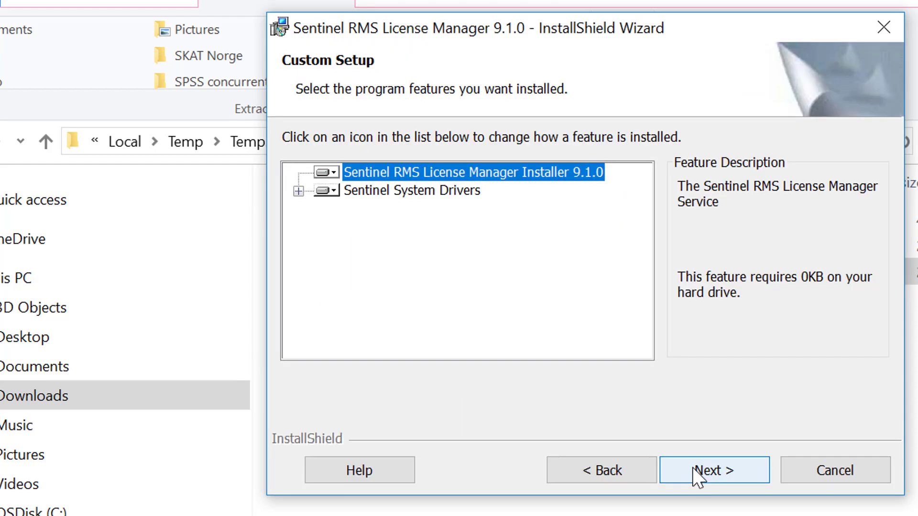
click(694, 470)
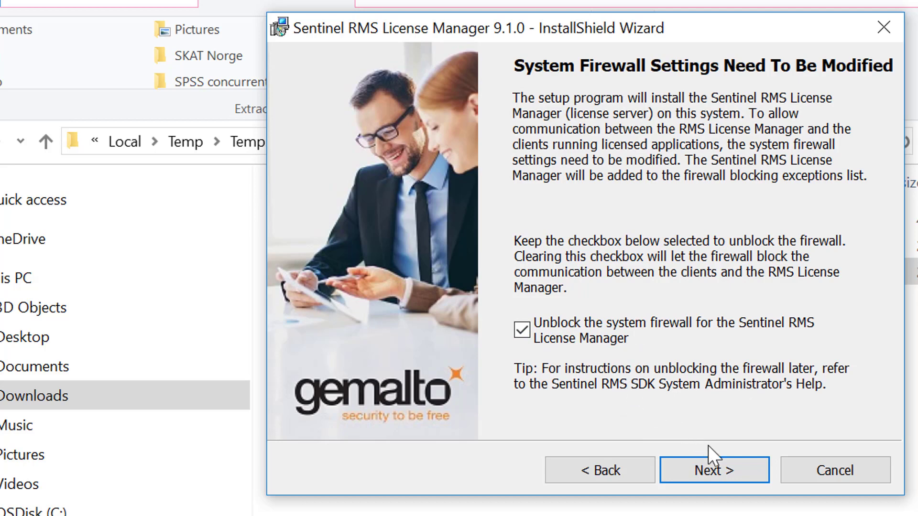
click(730, 474)
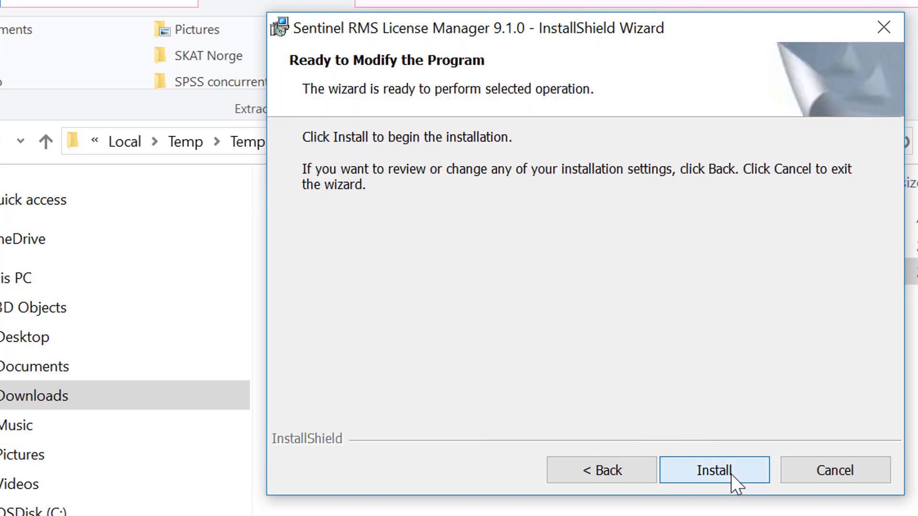
click(730, 474)
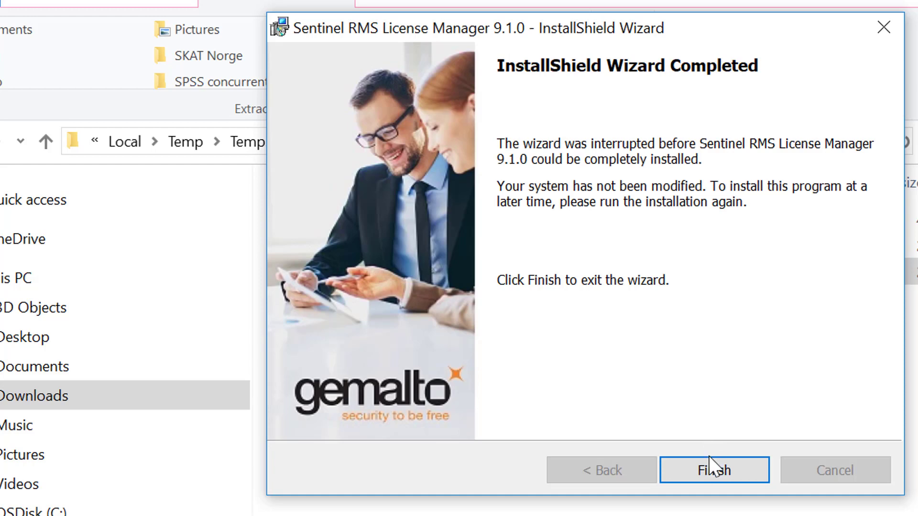
- Close the finished Sentinel installer and run the setup program in the tools folder
click(715, 466)
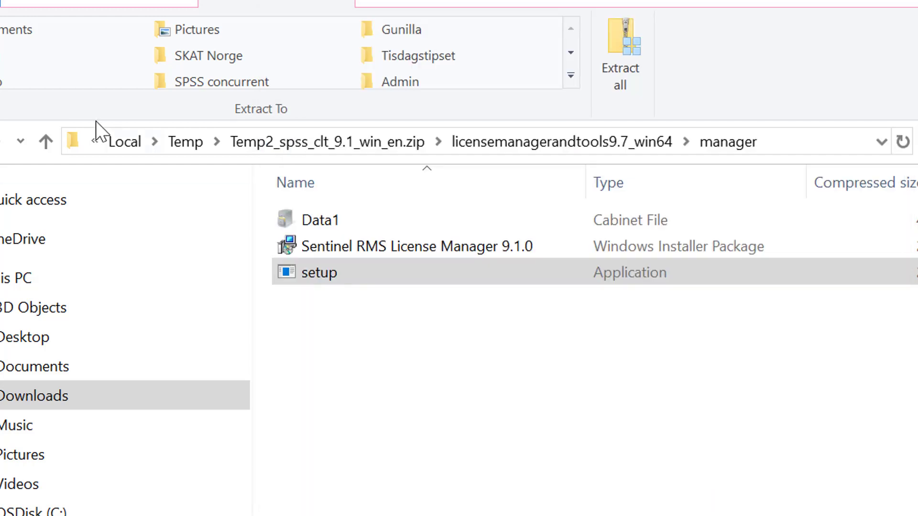
click(18, 156)
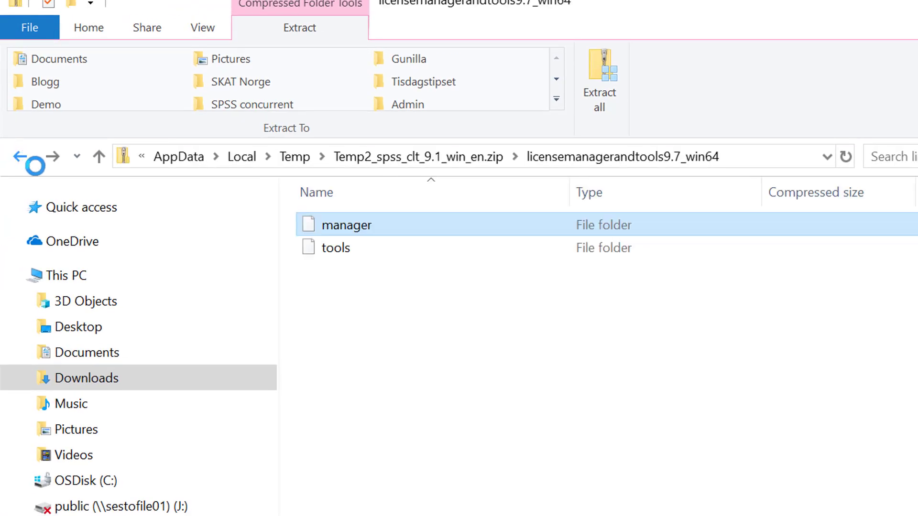
double_click(338, 249)
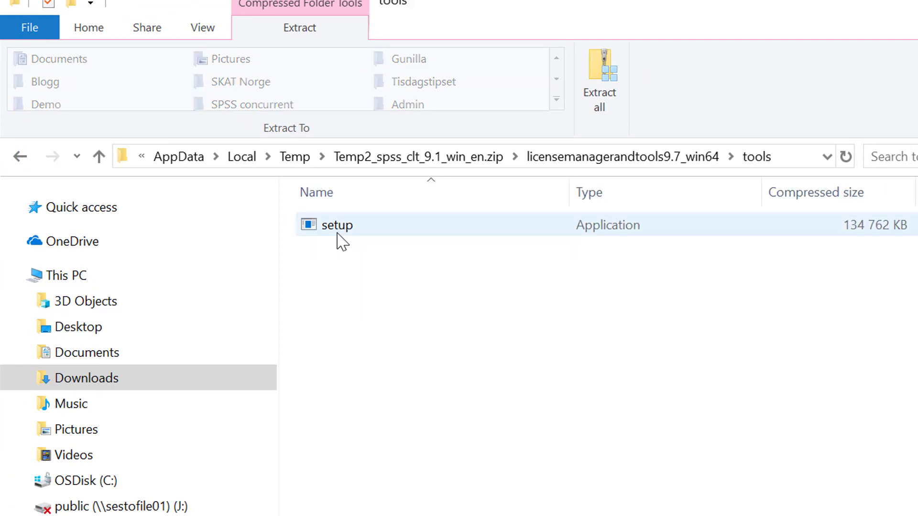
double_click(337, 229)
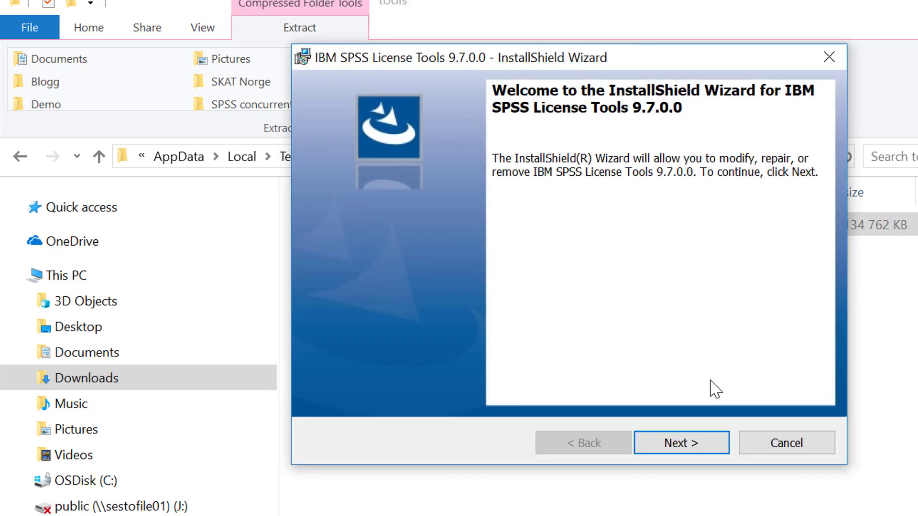
- Install IBM SPSS License Tools 9.7.0.0 with the Modify option, then close the wizard
click(695, 440)
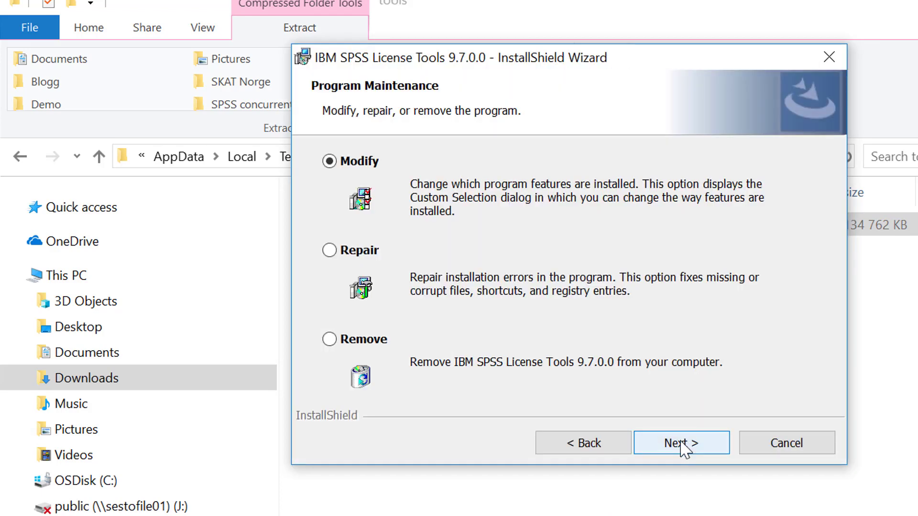
click(685, 450)
click(685, 449)
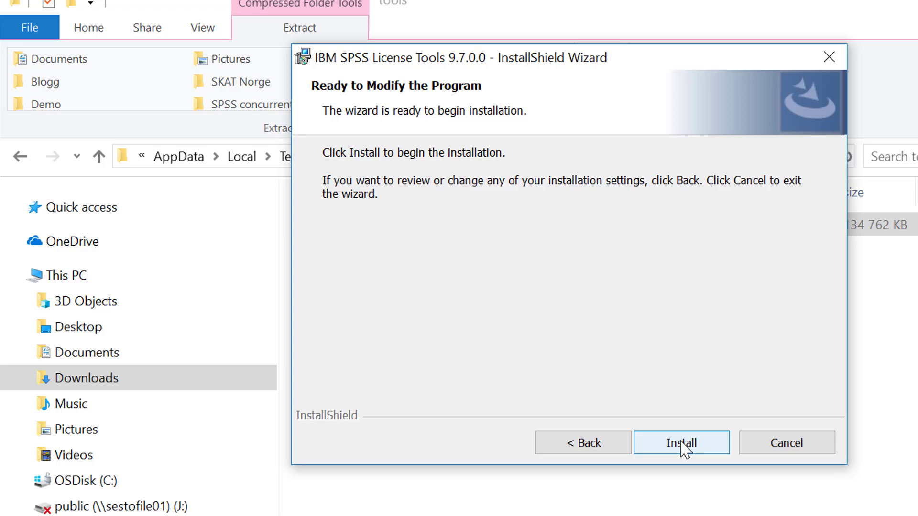
click(684, 449)
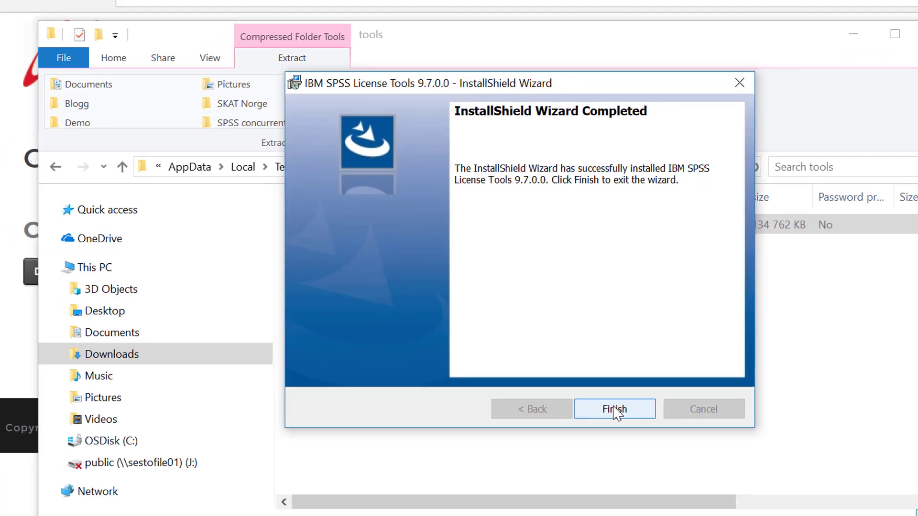
click(679, 442)
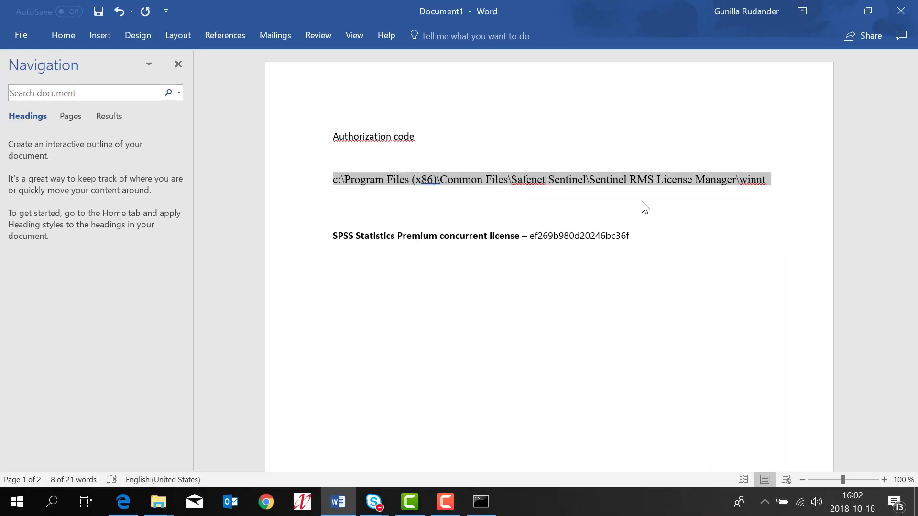
- Launch Command Prompt from a Start menu search for 'cm'
click(17, 504)
text(cm)
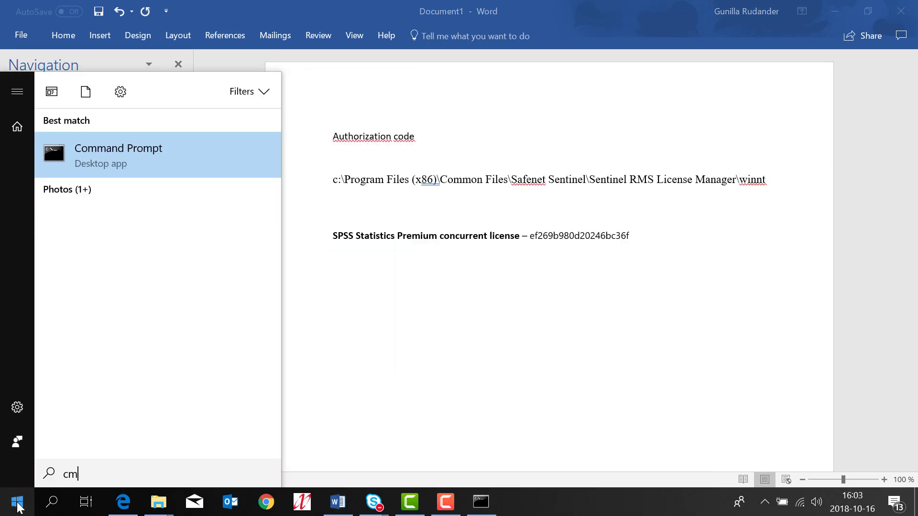
click(102, 148)
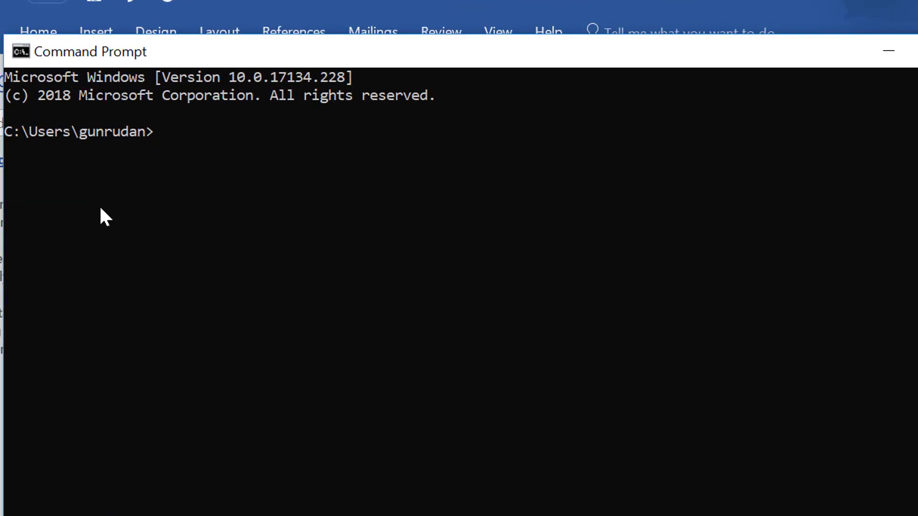
- Change directory to the pasted Sentinel RMS License Manager WinNT folder path
text(cd)
text(c:\Program Files (x86)\Common Files\Safenet Sentinel\Sentinel RMS License Manager\winnt)
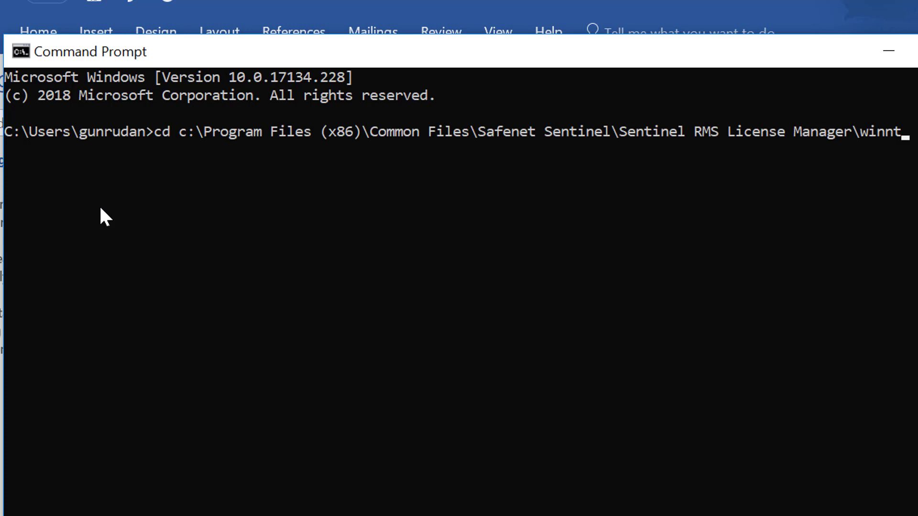
key(Return)
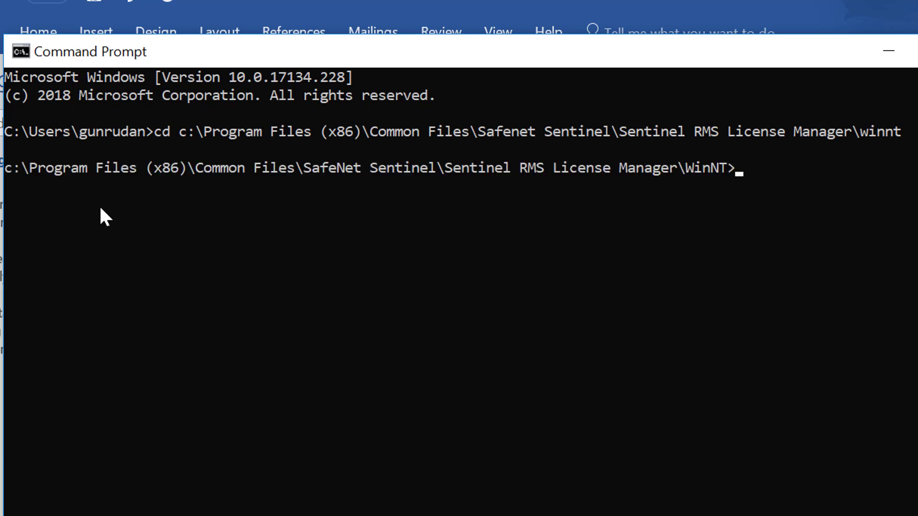
- Run licenseactivator with the license code pasted from the Word note
text(licenseac)
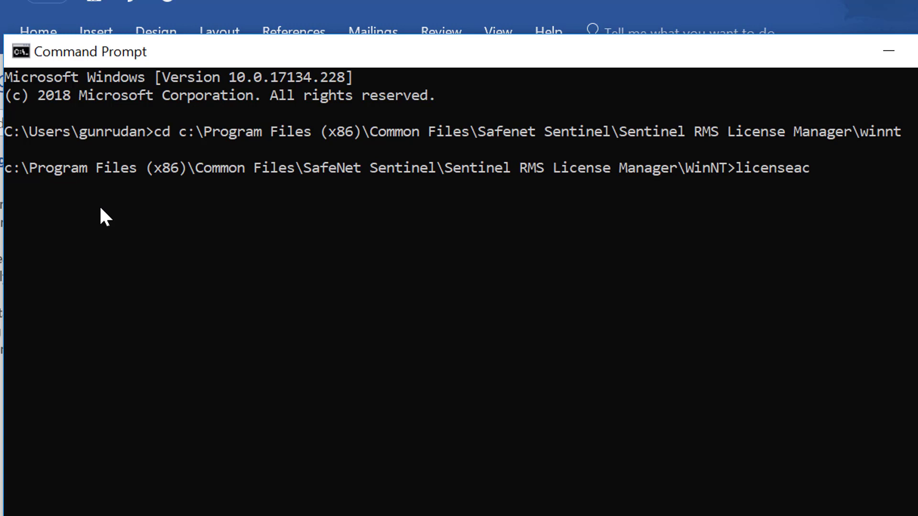
text(tivator)
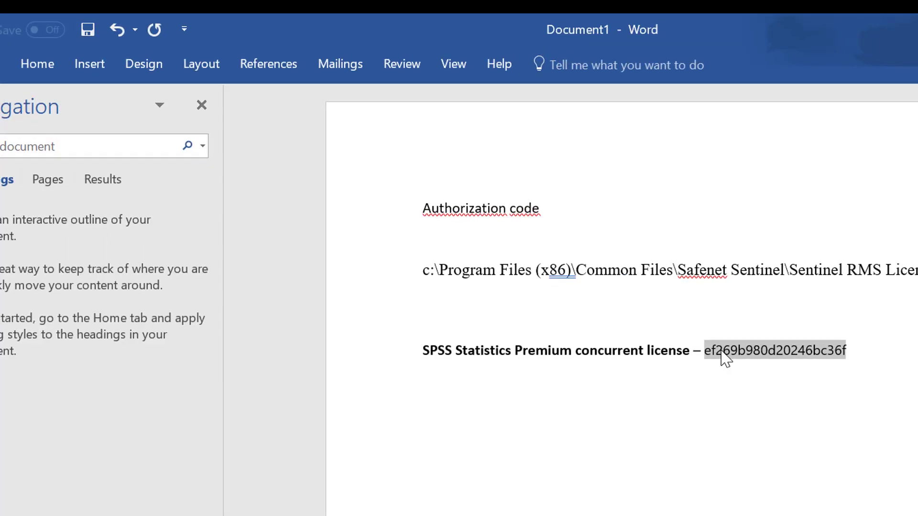
key(alt+Tab)
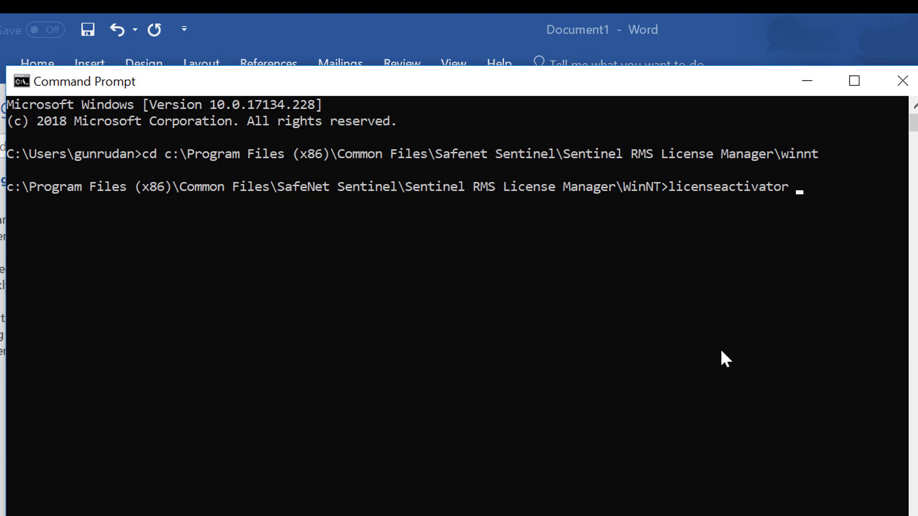
key(ctrl+v)
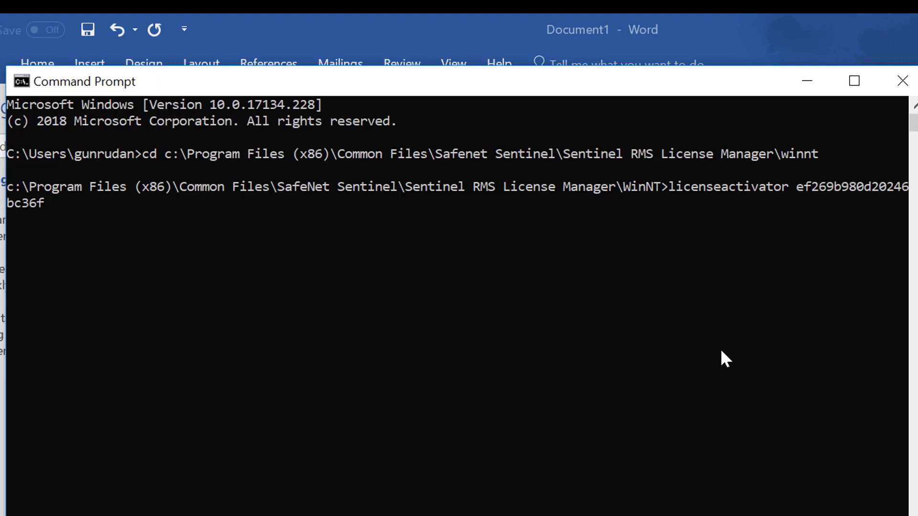
key(Return)
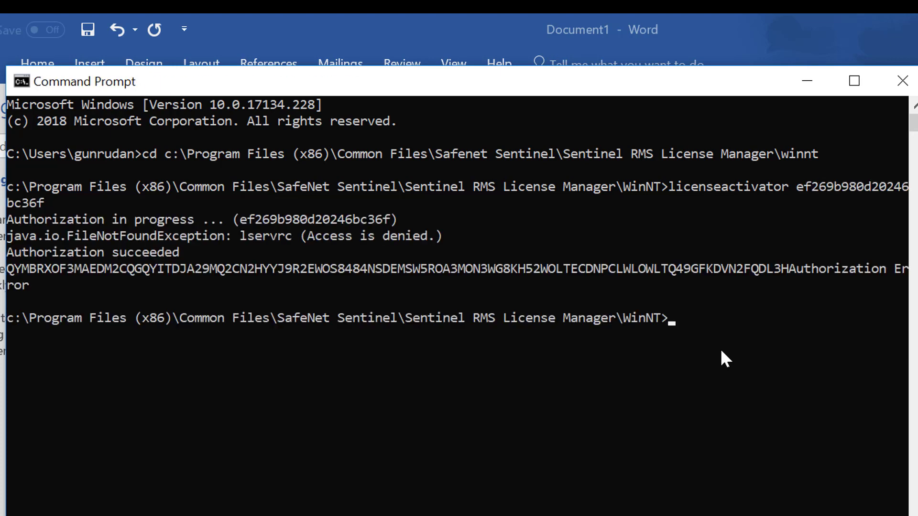